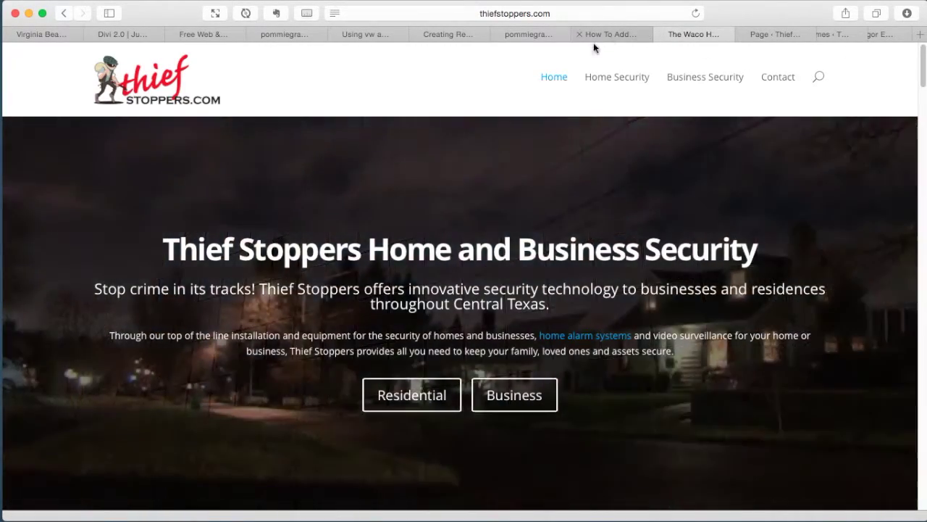
- Read the wpmudev article on adding background videos to WordPress posts, down to the bgvideo shortcode's attributes
{"action": "left_click", "coordinate": [608, 34]}
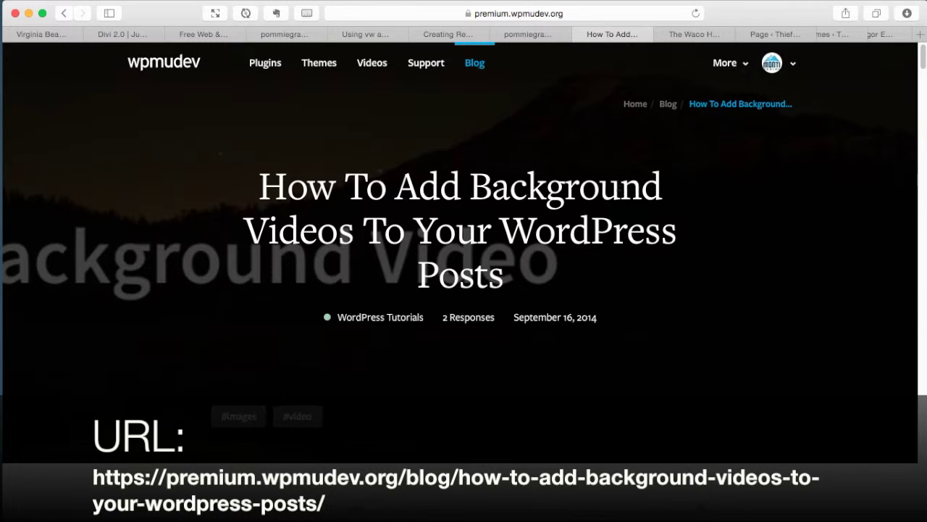
{"action": "scroll", "coordinate": [157, 293], "scroll_direction": "down", "scroll_amount": 15}
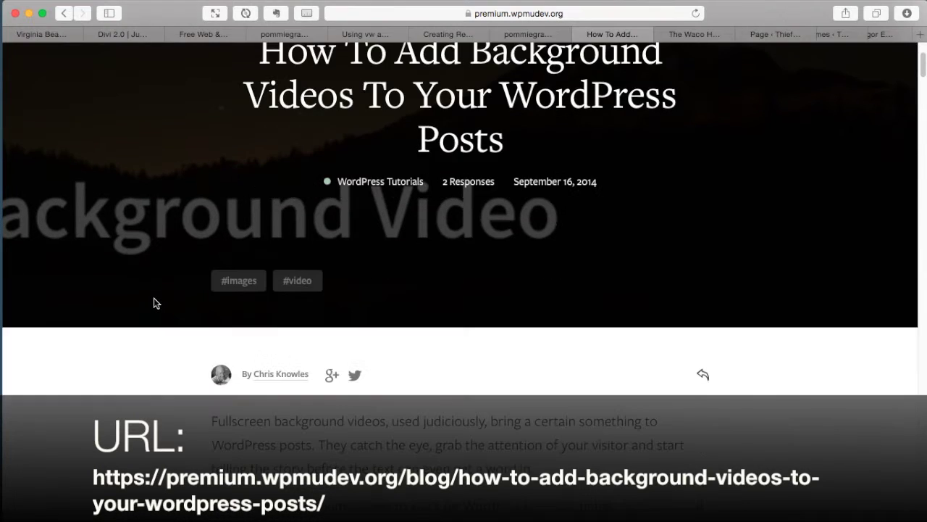
{"action": "scroll", "coordinate": [152, 309], "scroll_direction": "down", "scroll_amount": 15}
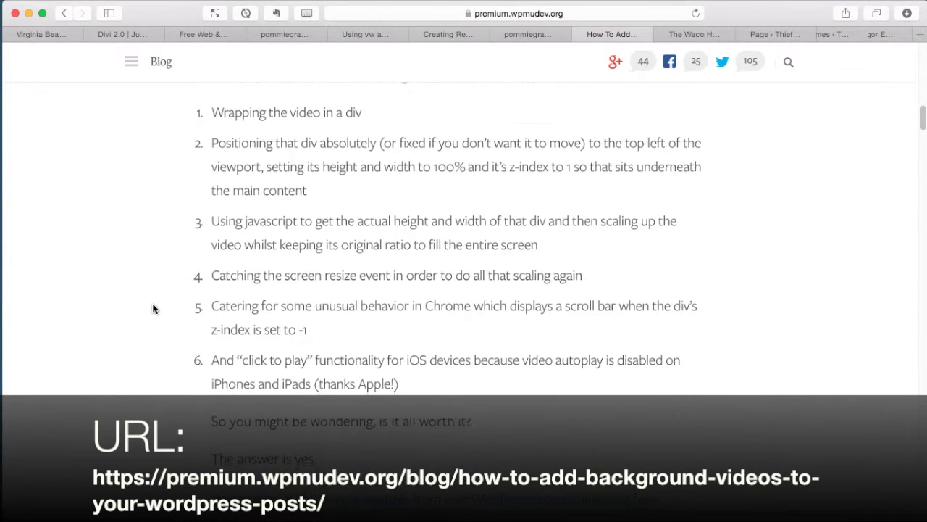
{"action": "scroll", "coordinate": [148, 312], "scroll_direction": "down", "scroll_amount": 3}
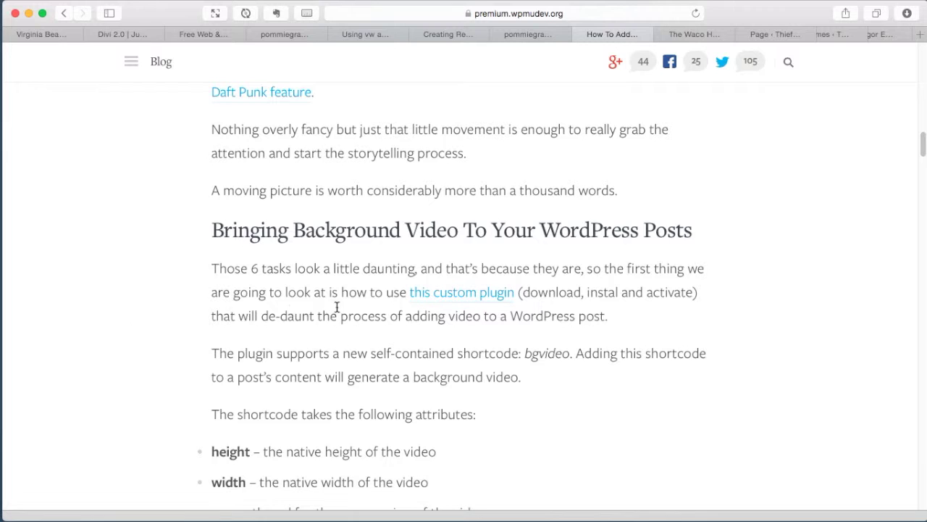
{"action": "scroll", "coordinate": [340, 305], "scroll_direction": "down", "scroll_amount": 1}
{"action": "scroll", "coordinate": [337, 288], "scroll_direction": "down", "scroll_amount": 2}
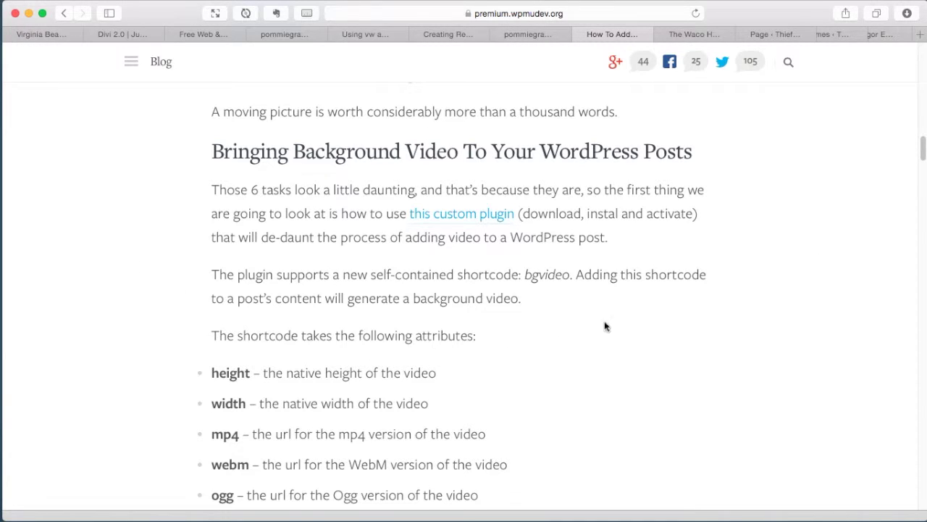
{"action": "scroll", "coordinate": [346, 251], "scroll_direction": "down", "scroll_amount": 2}
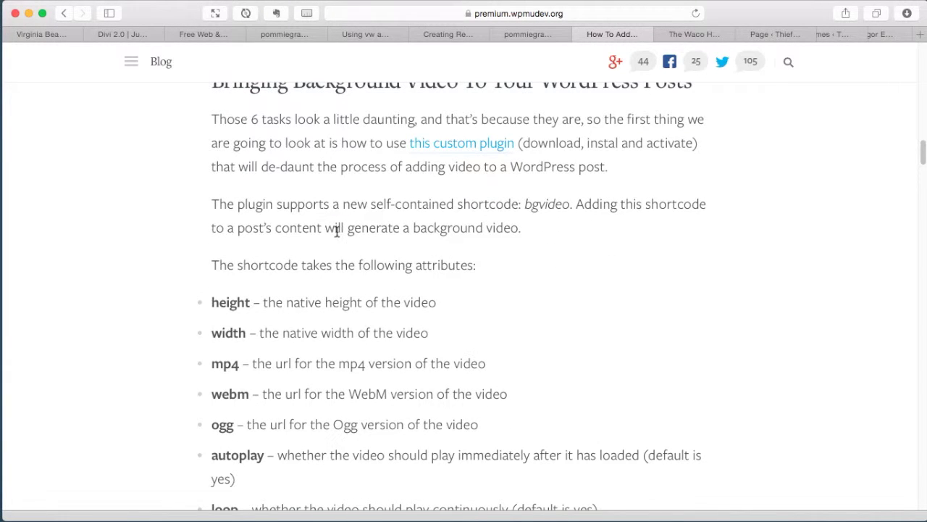
{"action": "scroll", "coordinate": [327, 286], "scroll_direction": "down", "scroll_amount": 2}
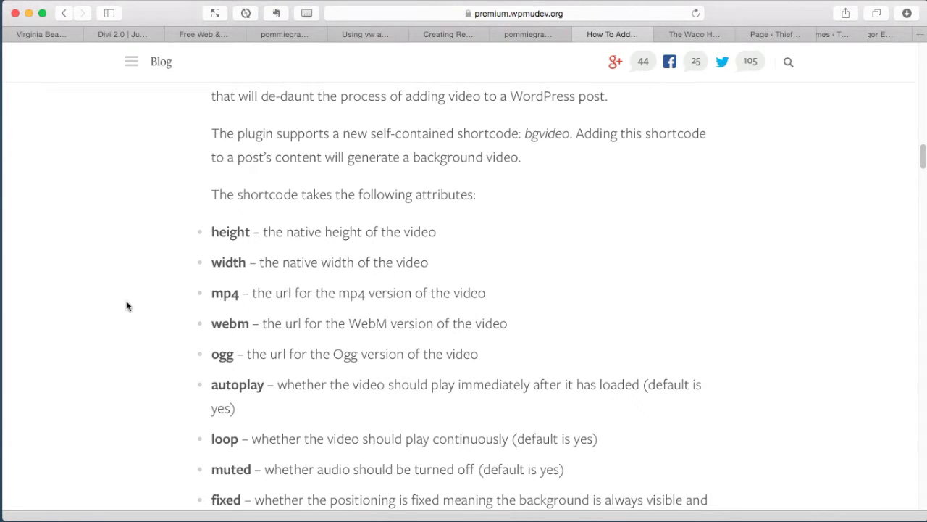
{"action": "scroll", "coordinate": [109, 310], "scroll_direction": "down", "scroll_amount": 3}
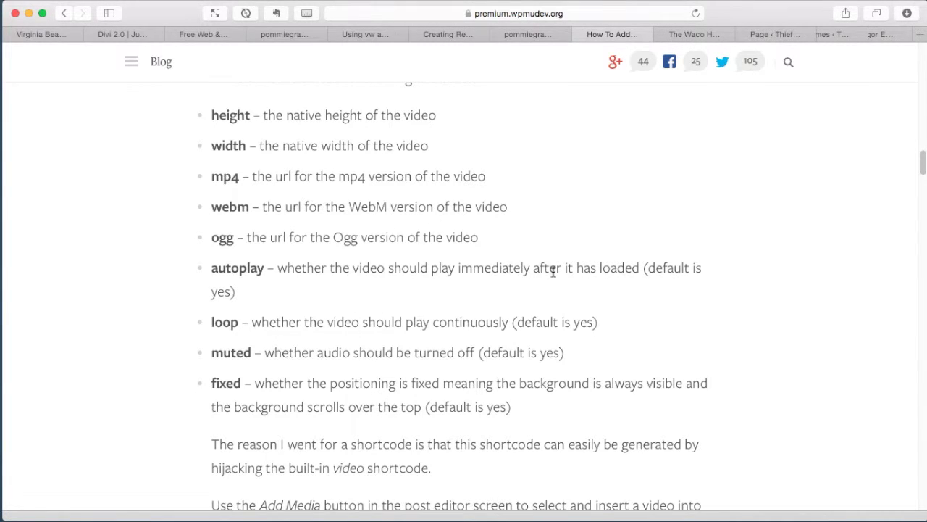
- View the GitHub repository of the custom plugin linked in the article, close it and return to the Thief Stoppers home page
{"action": "scroll", "coordinate": [475, 262], "scroll_direction": "up", "scroll_amount": 6}
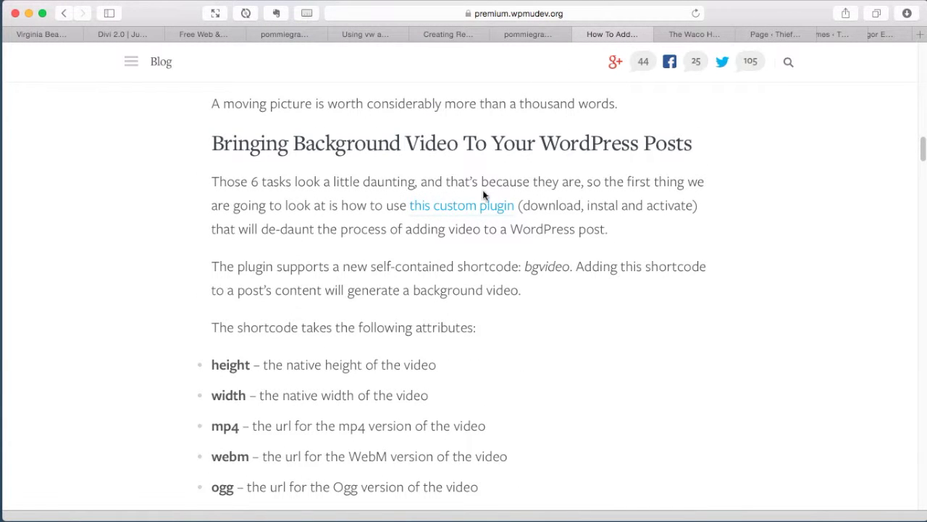
{"action": "left_click", "coordinate": [454, 209]}
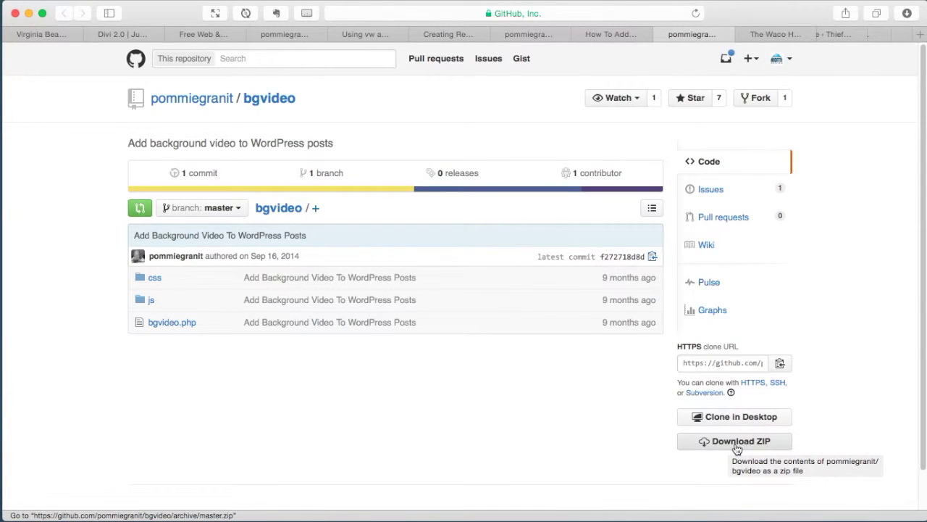
{"action": "left_click", "coordinate": [662, 35]}
{"action": "left_click", "coordinate": [689, 34]}
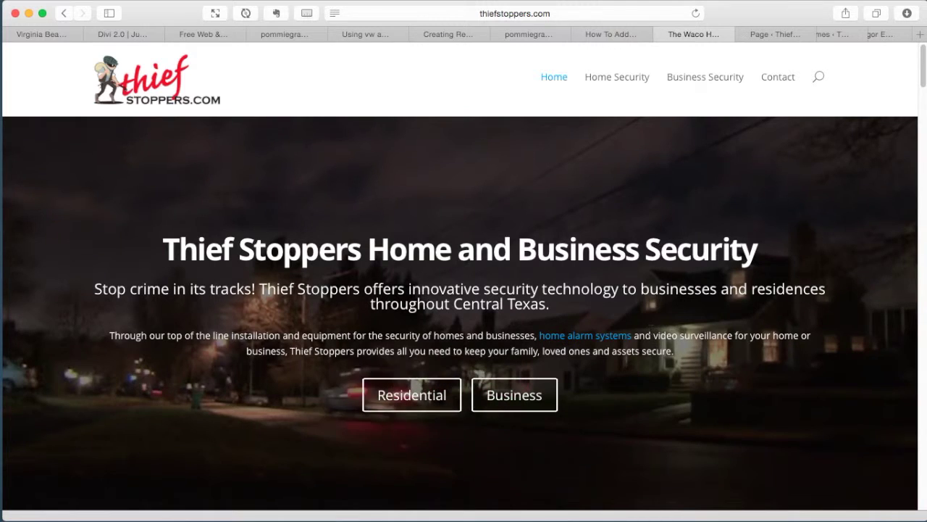
- Inspect the bgvideo shortcode in the first section's upper Text module in the page editor, and close the module without saving
{"action": "left_click", "coordinate": [771, 34]}
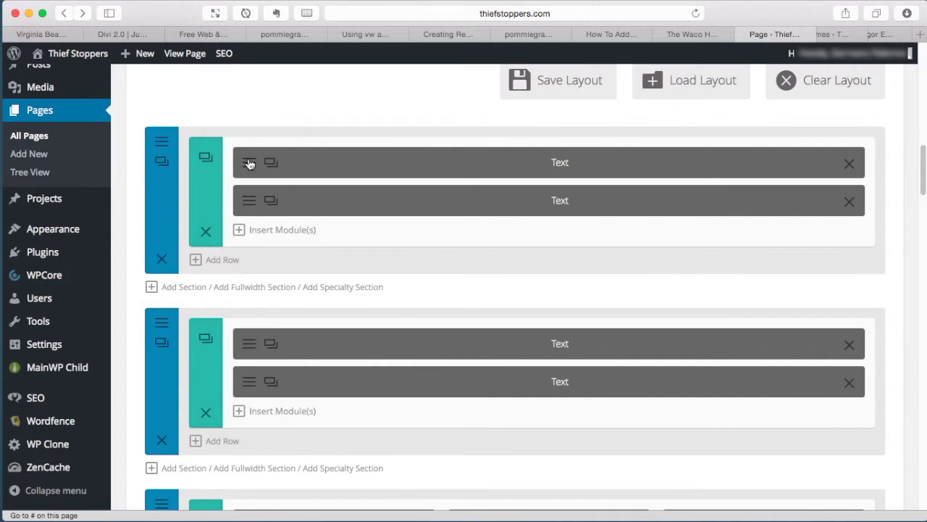
{"action": "left_click", "coordinate": [272, 164]}
{"action": "scroll", "coordinate": [554, 267], "scroll_direction": "down", "scroll_amount": 5}
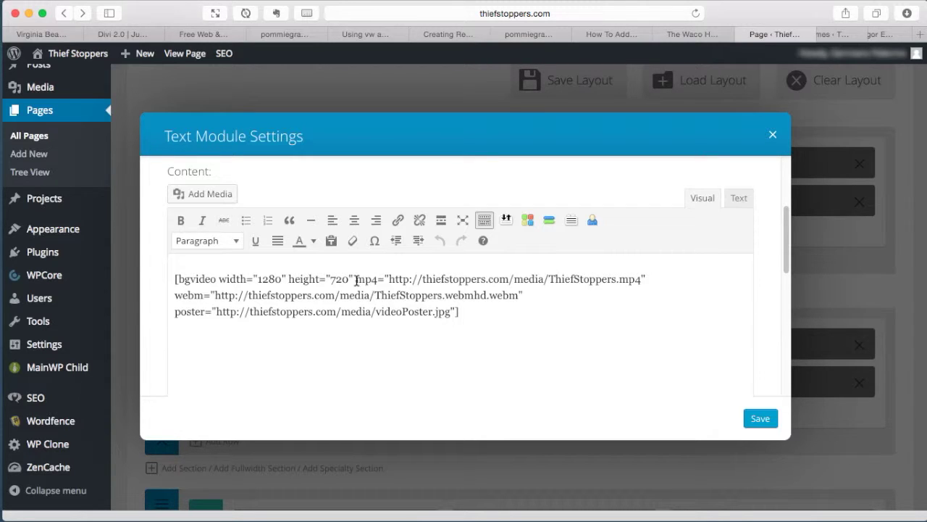
{"action": "left_click_drag", "start_coordinate": [355, 279], "coordinate": [523, 292]}
{"action": "left_click", "coordinate": [523, 292]}
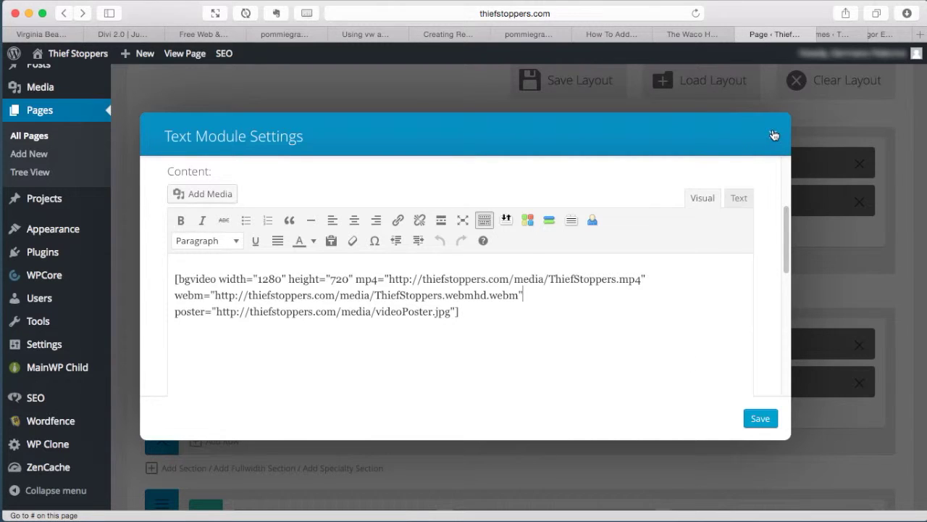
{"action": "left_click_drag", "start_coordinate": [459, 311], "coordinate": [155, 272]}
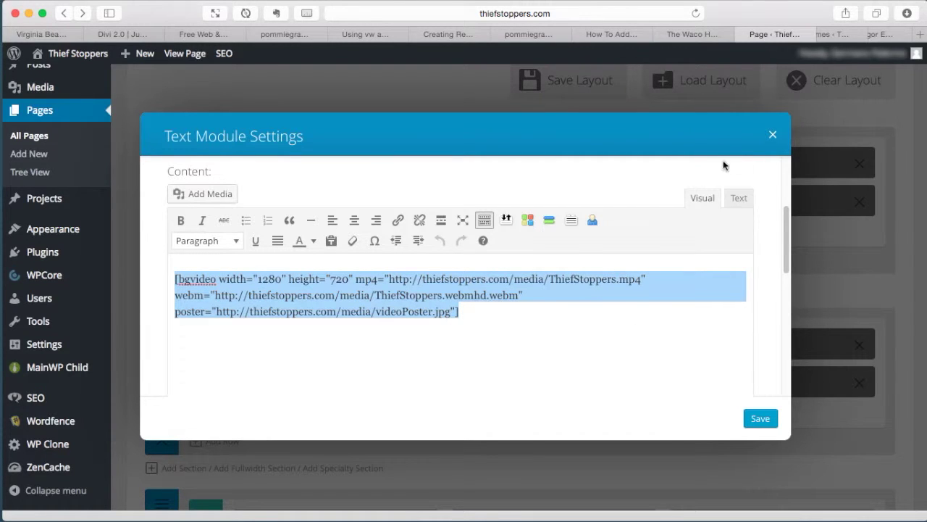
{"action": "left_click", "coordinate": [773, 135]}
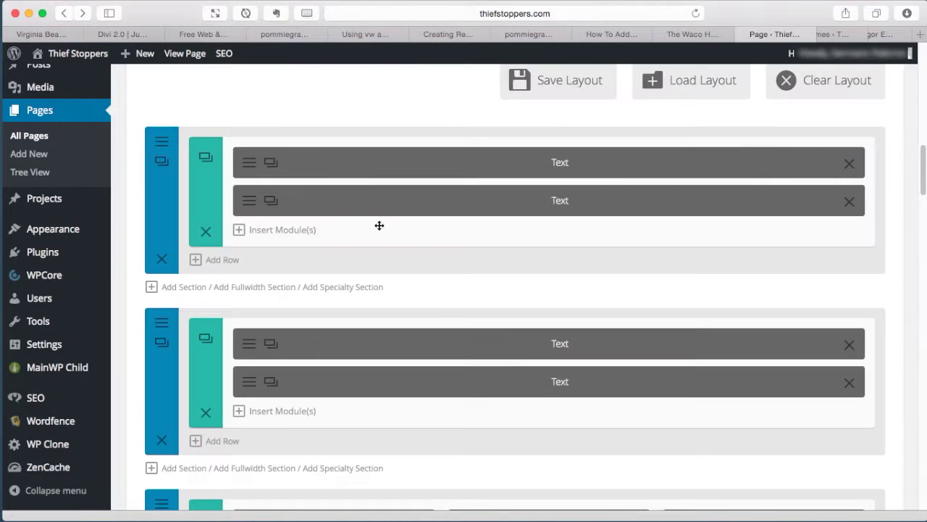
- Review the banner text content in the first section's lower Text module and close its settings
{"action": "left_click", "coordinate": [249, 201]}
{"action": "scroll", "coordinate": [522, 230], "scroll_direction": "down", "scroll_amount": 5}
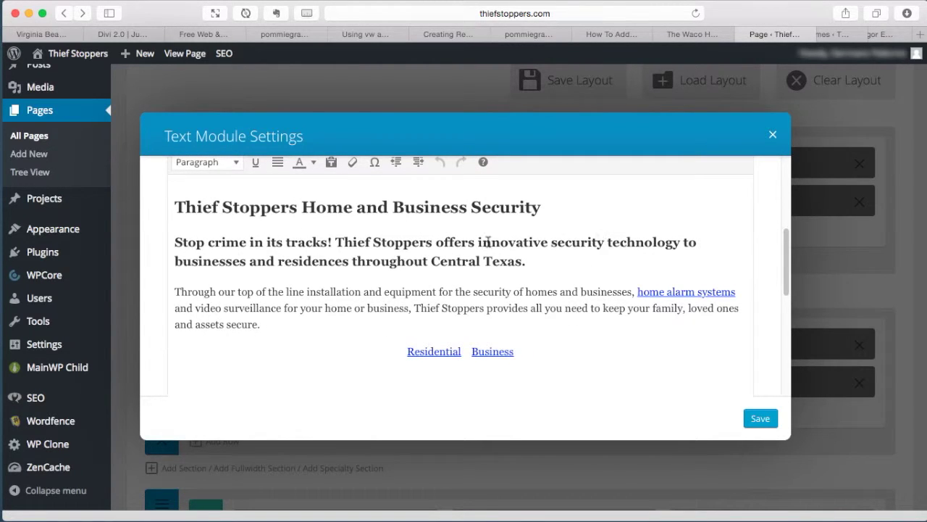
{"action": "left_click", "coordinate": [773, 135]}
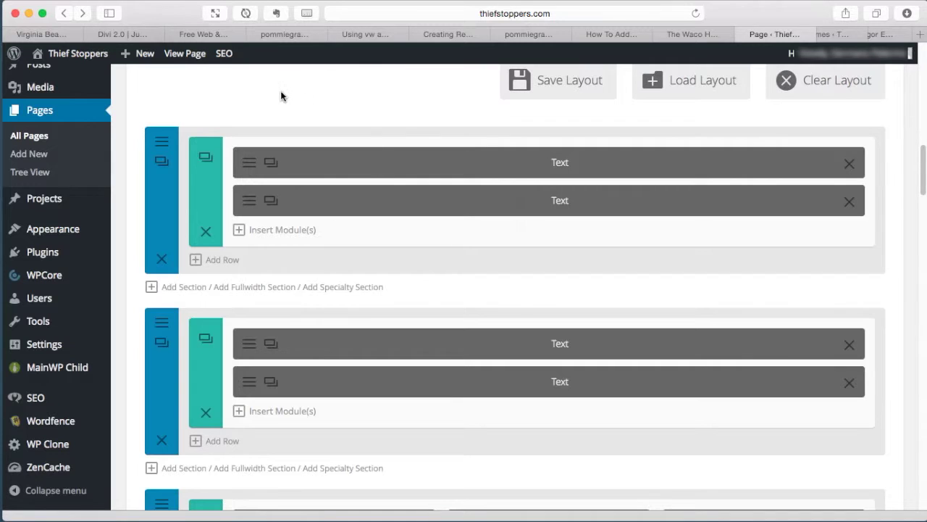
- Check the background video fields in the first section's module settings and close them
{"action": "left_click", "coordinate": [162, 142]}
{"action": "scroll", "coordinate": [319, 287], "scroll_direction": "down", "scroll_amount": 15}
{"action": "scroll", "coordinate": [310, 284], "scroll_direction": "up", "scroll_amount": 3}
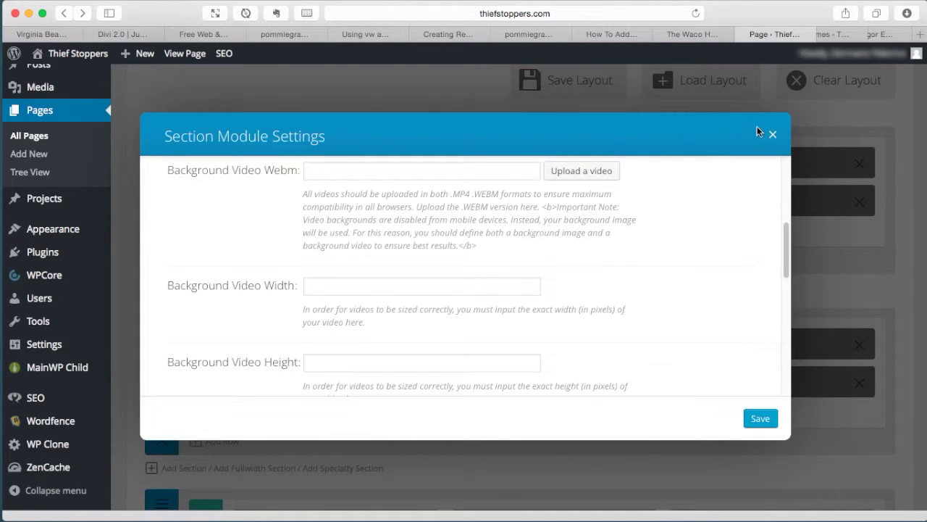
{"action": "left_click", "coordinate": [773, 134]}
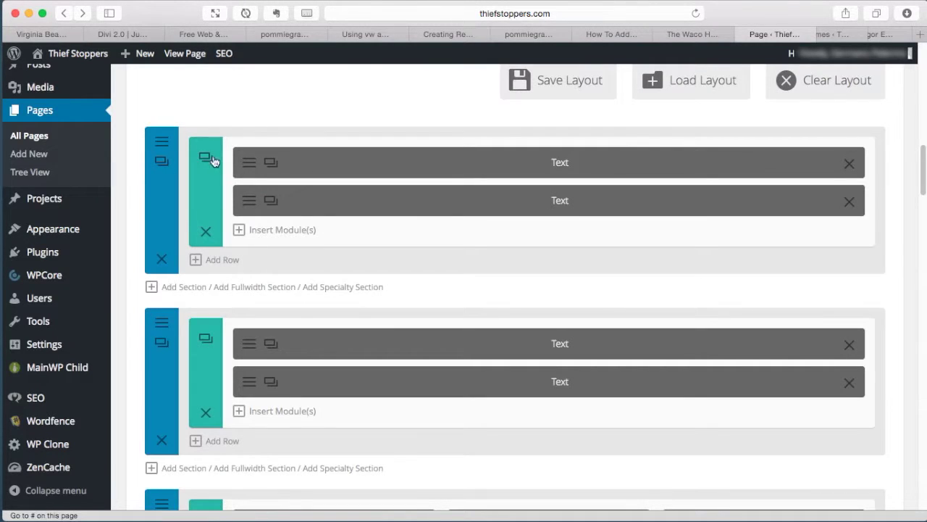
{"action": "left_click_drag", "start_coordinate": [212, 181], "coordinate": [225, 181]}
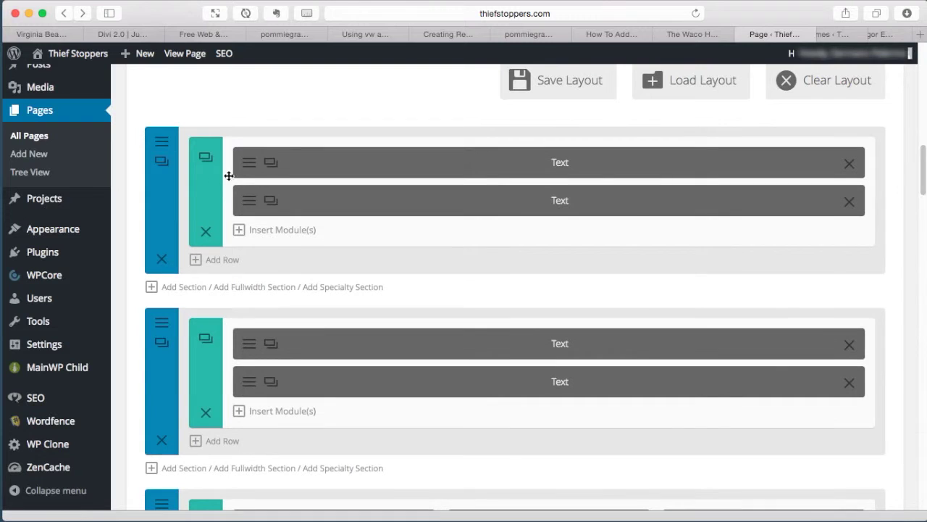
- Examine the CSS Class entry in the first section's module settings and close them without saving
{"action": "left_click", "coordinate": [165, 145]}
{"action": "scroll", "coordinate": [476, 239], "scroll_direction": "down", "scroll_amount": 15}
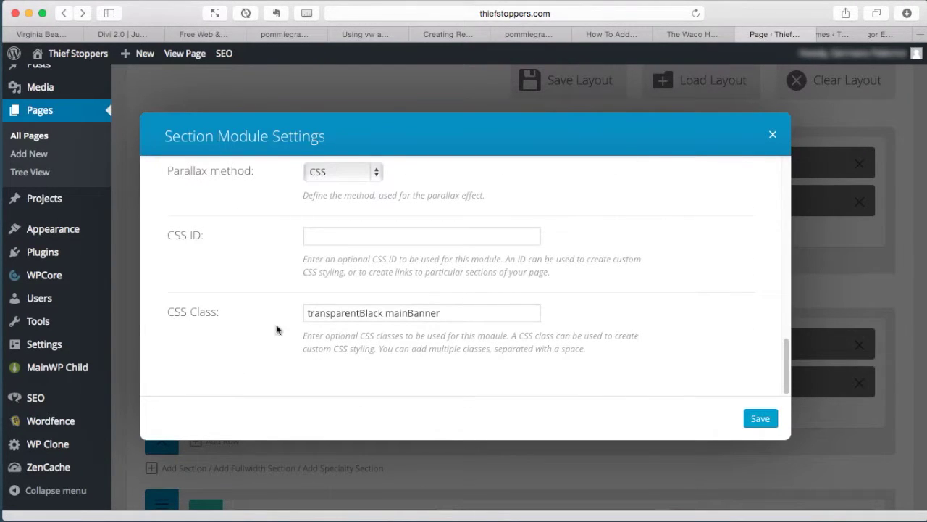
{"action": "double_click", "coordinate": [380, 312]}
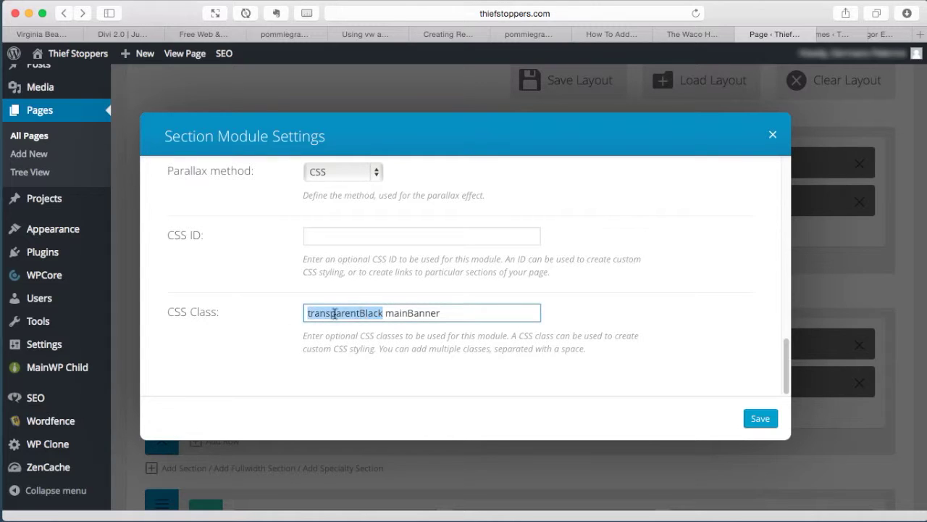
{"action": "left_click", "coordinate": [773, 135]}
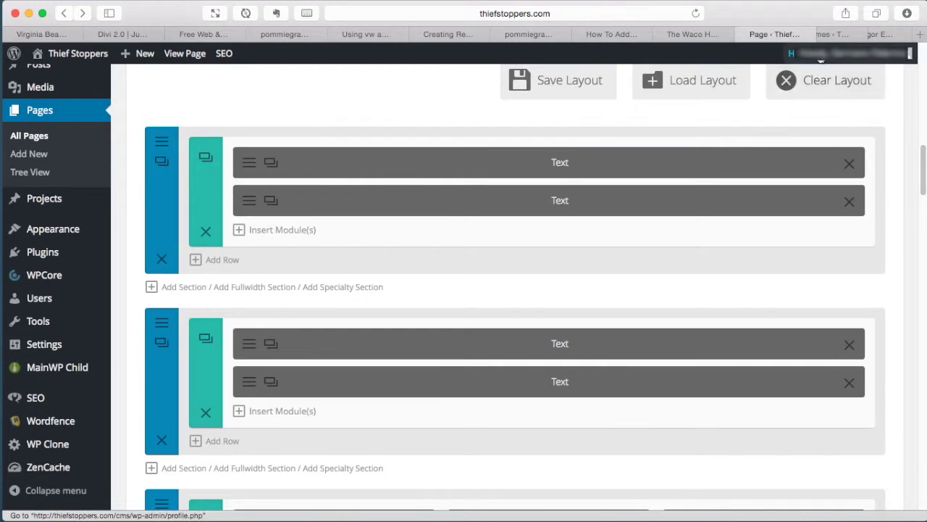
- View the live Thief Stoppers home page from the video banner down to the service sections
{"action": "left_click", "coordinate": [697, 35]}
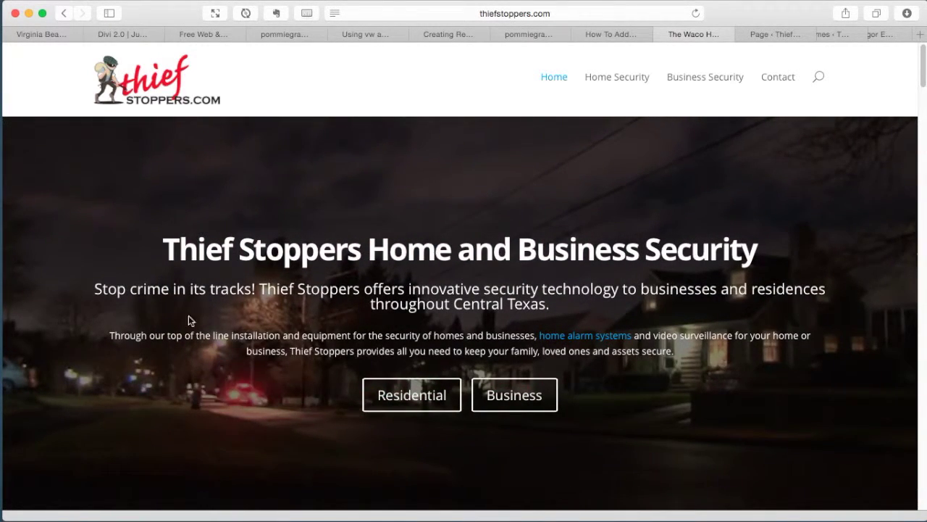
{"action": "scroll", "coordinate": [642, 406], "scroll_direction": "down", "scroll_amount": 5}
{"action": "scroll", "coordinate": [647, 395], "scroll_direction": "down", "scroll_amount": 10}
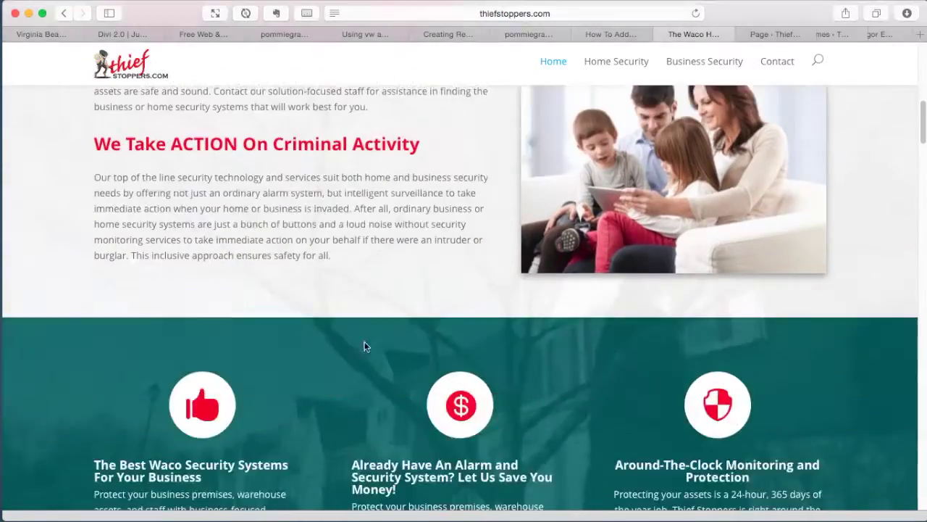